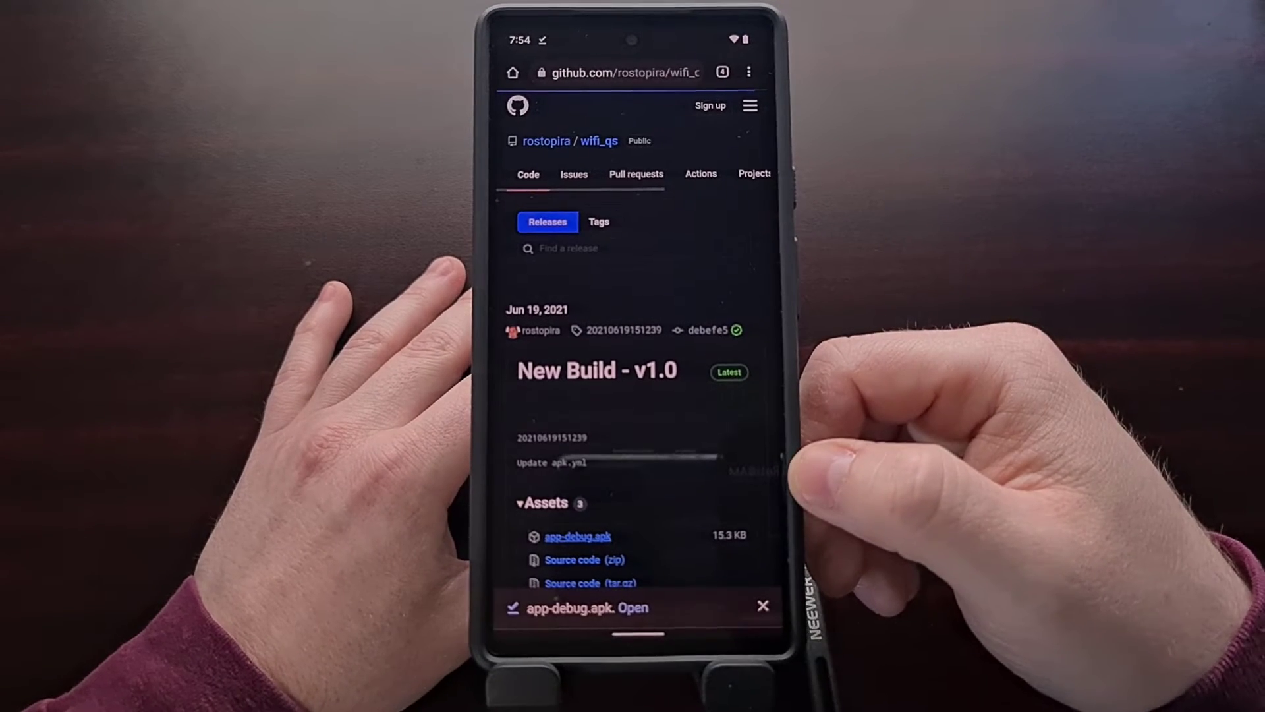
Install the downloaded app-debug.apk as the WiFi QS app and dismiss the confirmation.
left_click(632, 608)
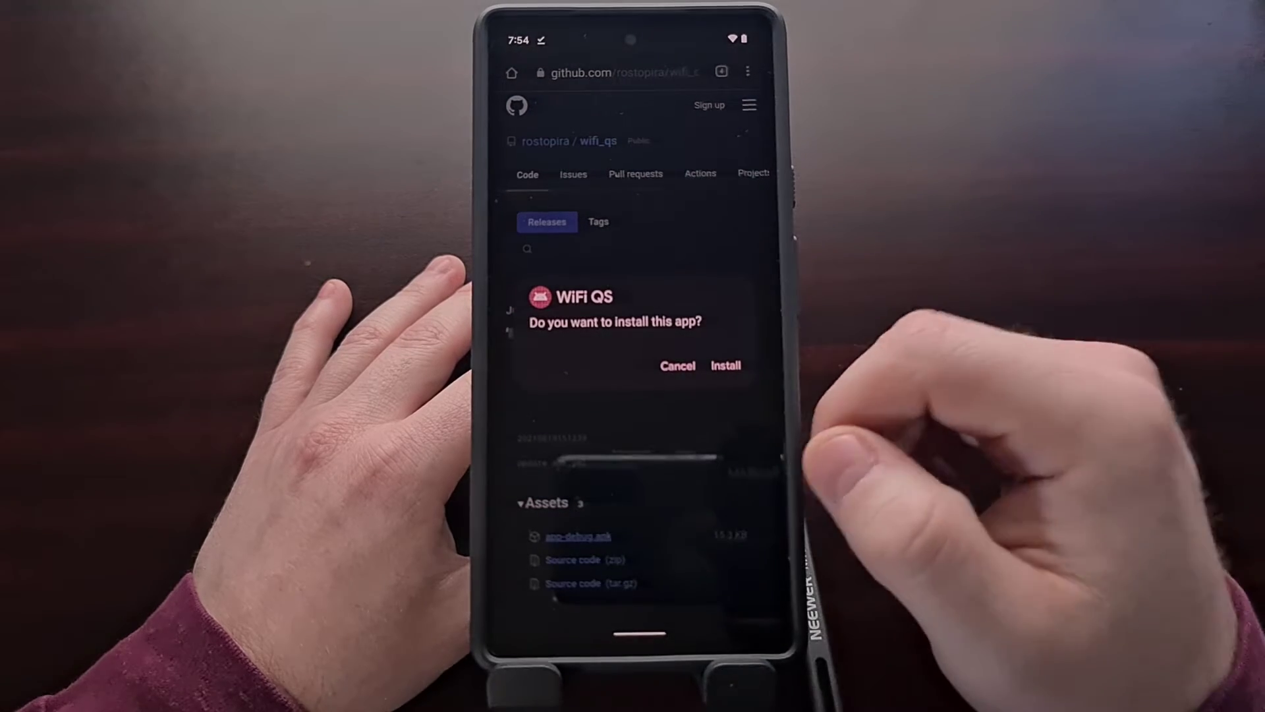
left_click(726, 365)
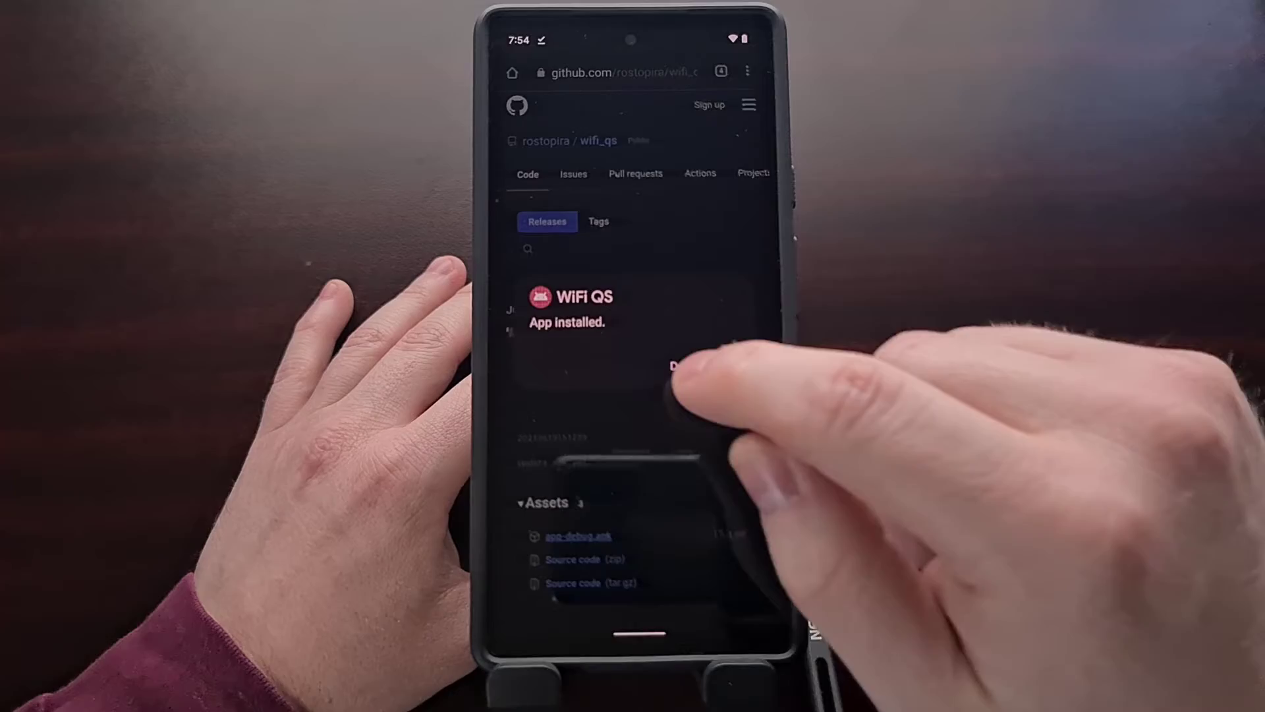
left_click(682, 366)
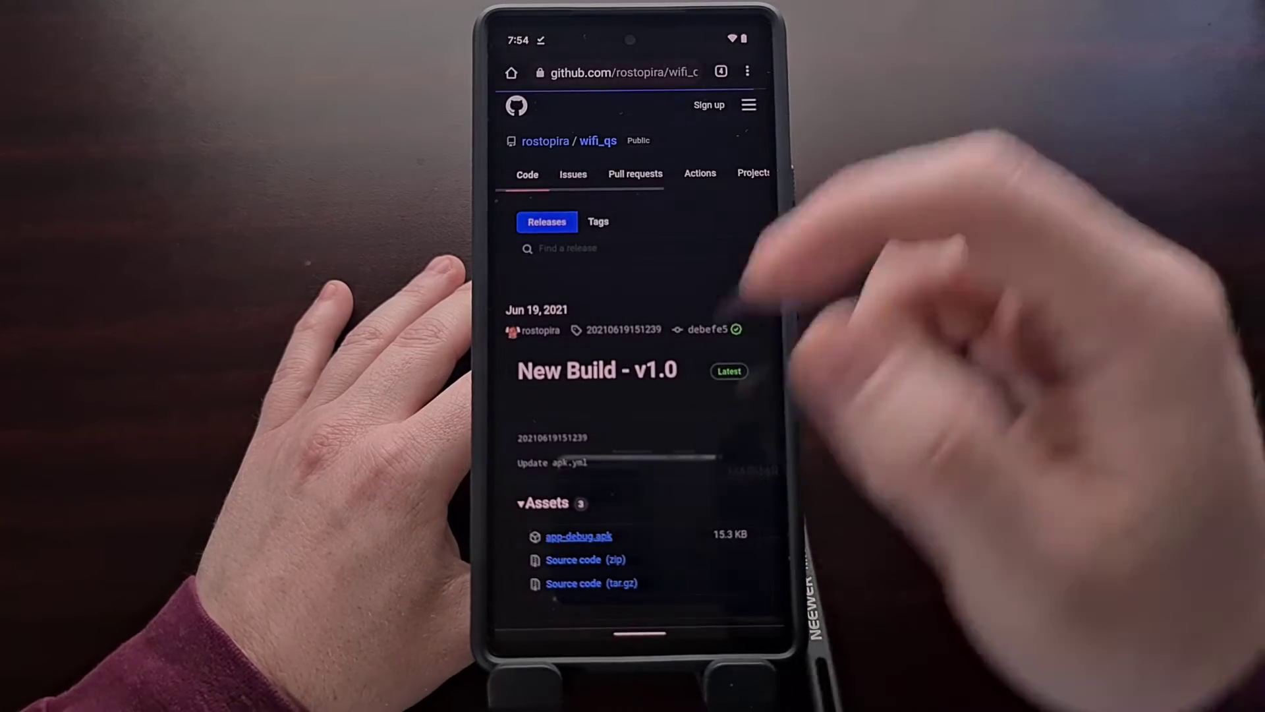
From the home screen, open the fully expanded Quick Settings tile editor.
left_click_drag(640, 633, 643, 416)
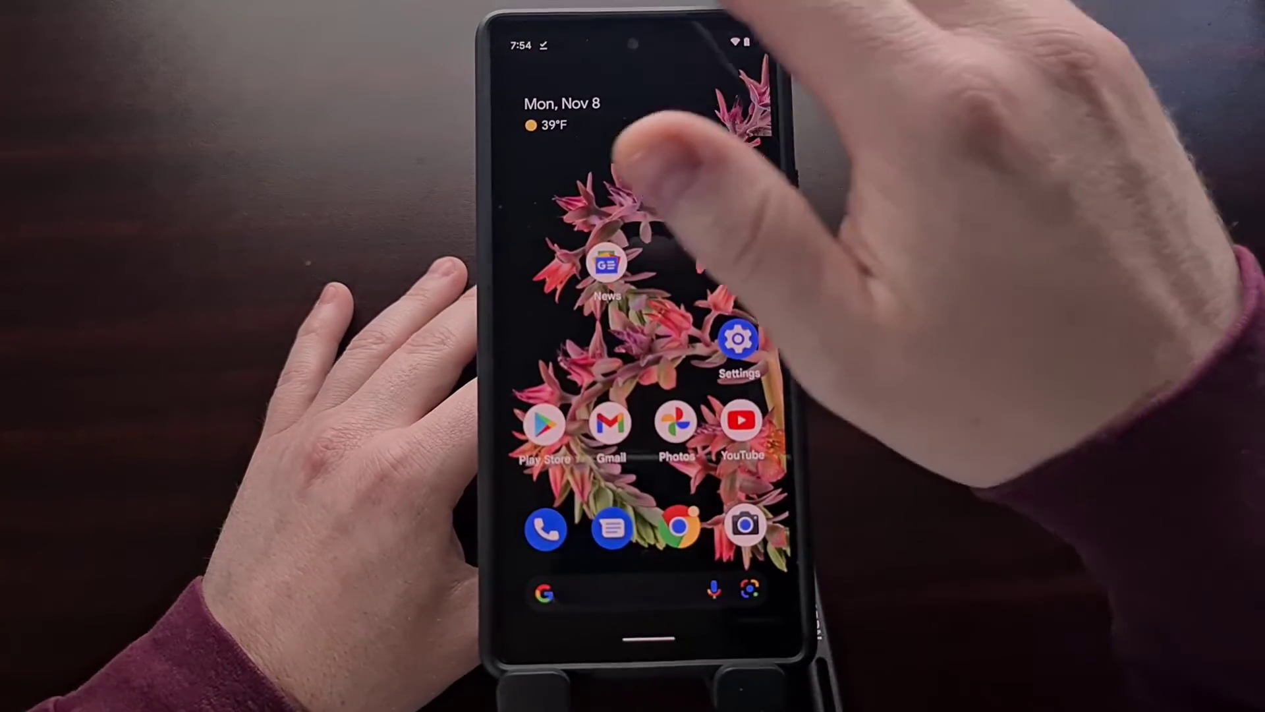
left_click_drag(643, 60, 643, 395)
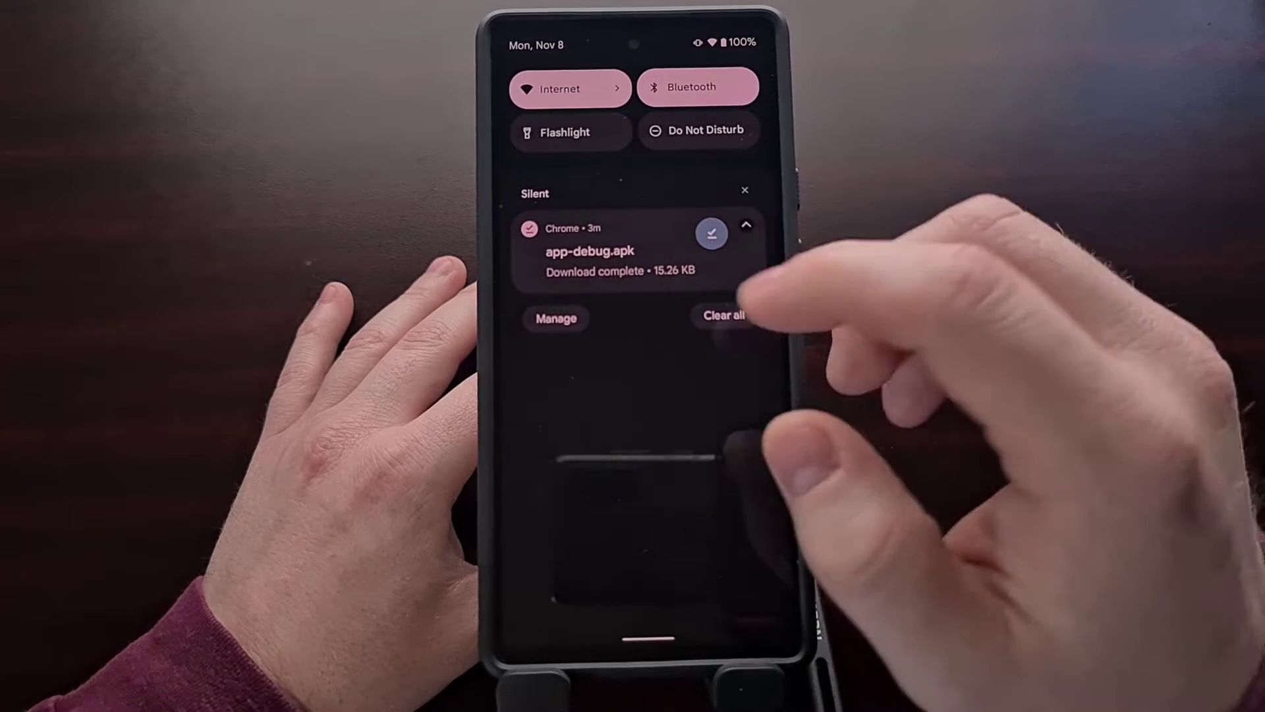
left_click_drag(751, 288, 712, 416)
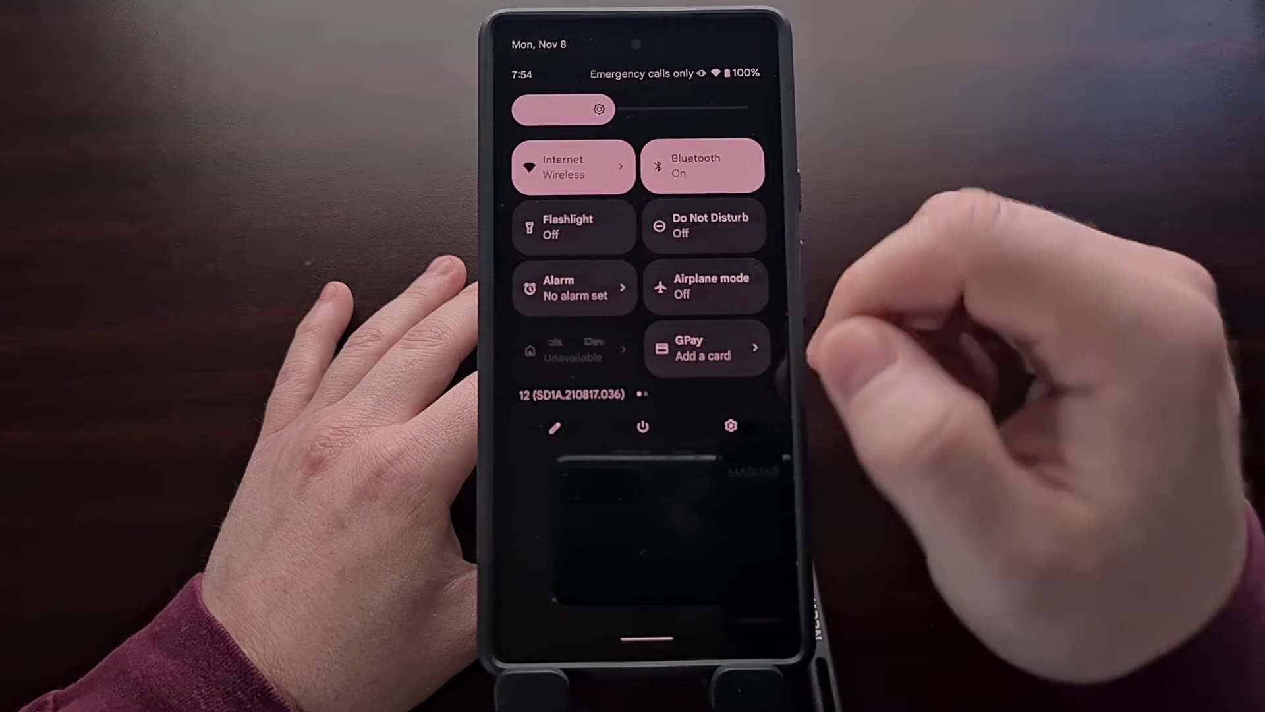
left_click(554, 427)
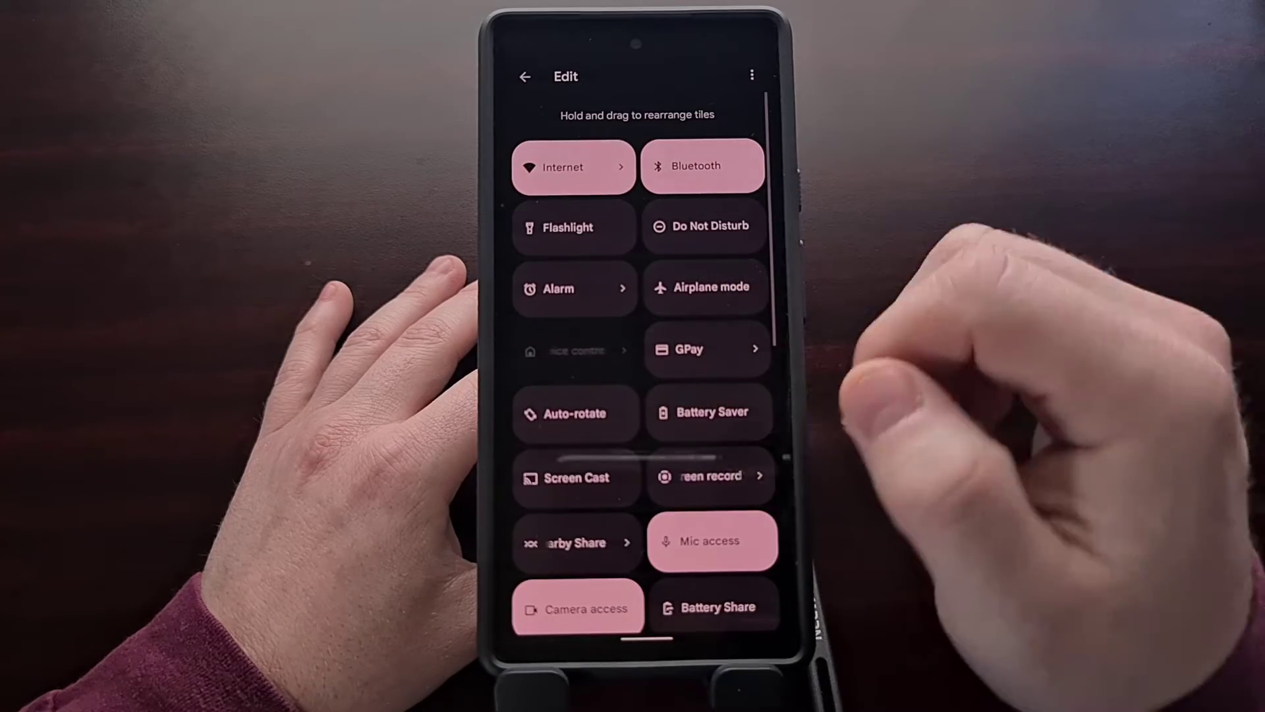
scroll(643, 396, "down", 5)
scroll(642, 395, "down", 2)
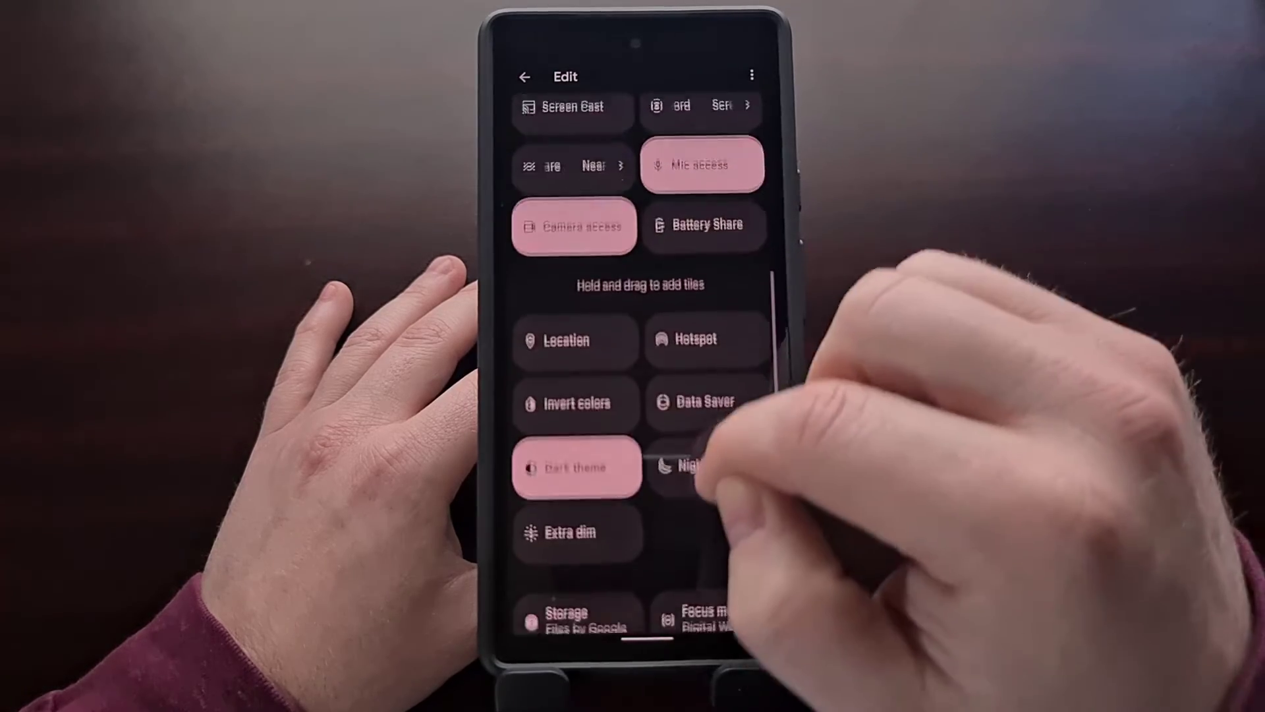
scroll(643, 395, "down", 4)
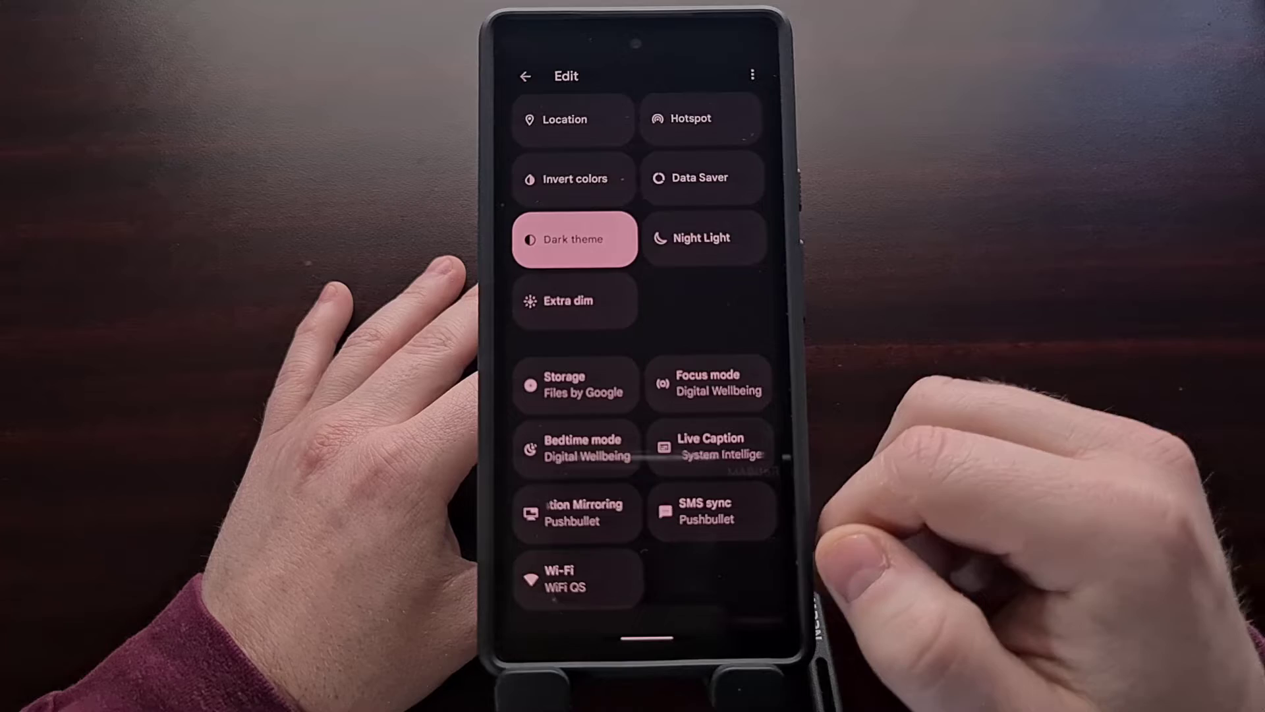
Move the WiFi QS Wi-Fi tile to the top and drop Internet among unused tiles.
mouse_move(579, 579)
left_mouse_down()
mouse_move(618, 229)
mouse_move(649, 142)
mouse_move(643, 100)
mouse_move(573, 167)
left_mouse_up()
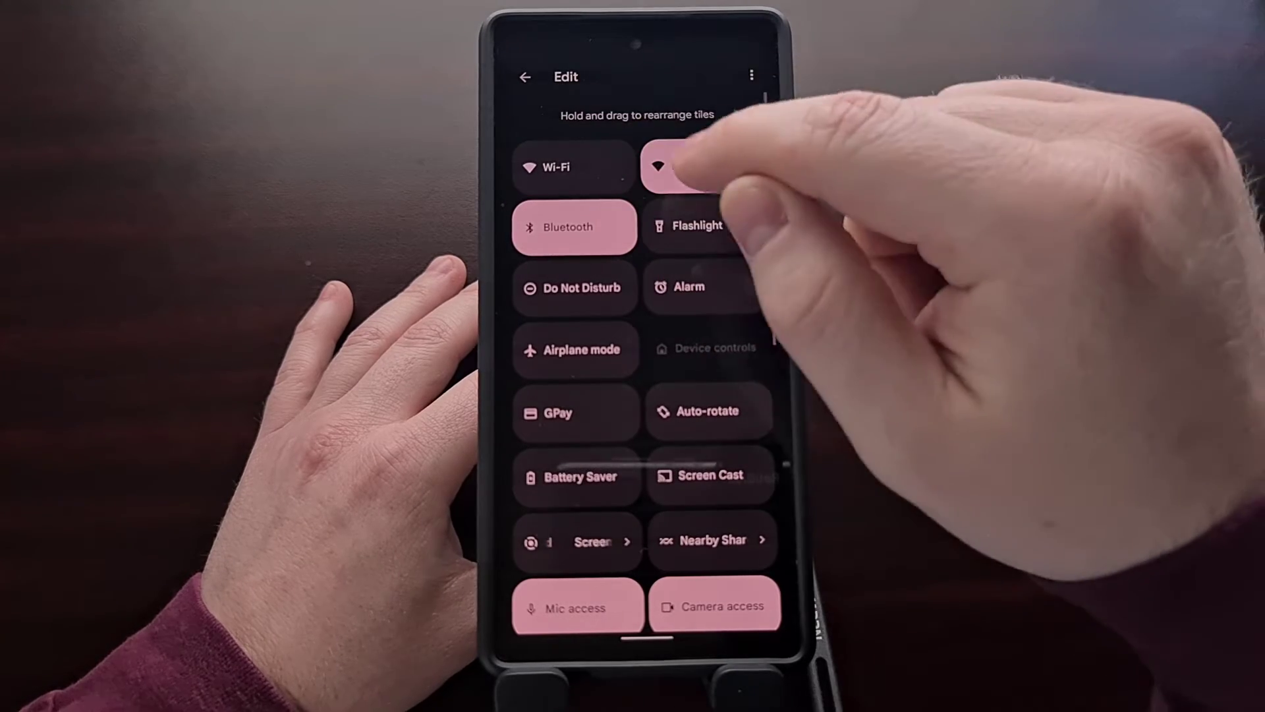
mouse_move(691, 168)
left_mouse_down()
mouse_move(643, 629)
mouse_move(593, 514)
left_mouse_up()
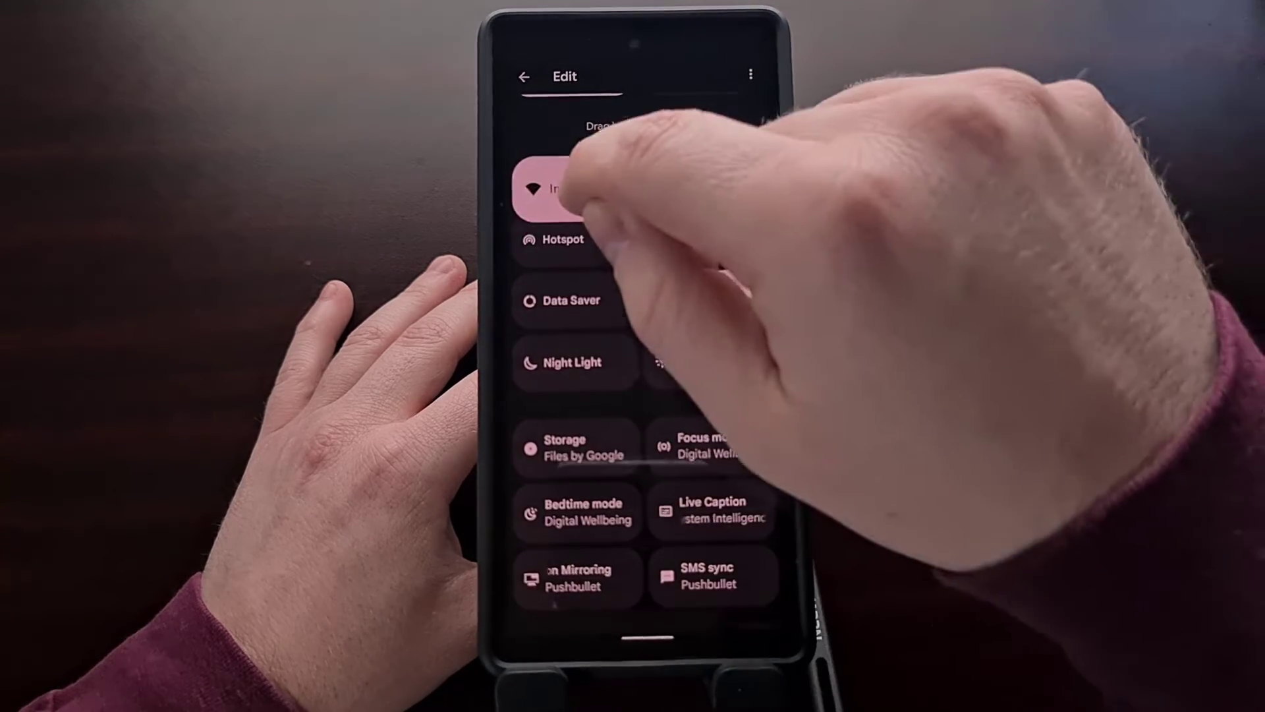
left_click_drag(594, 514, 571, 179)
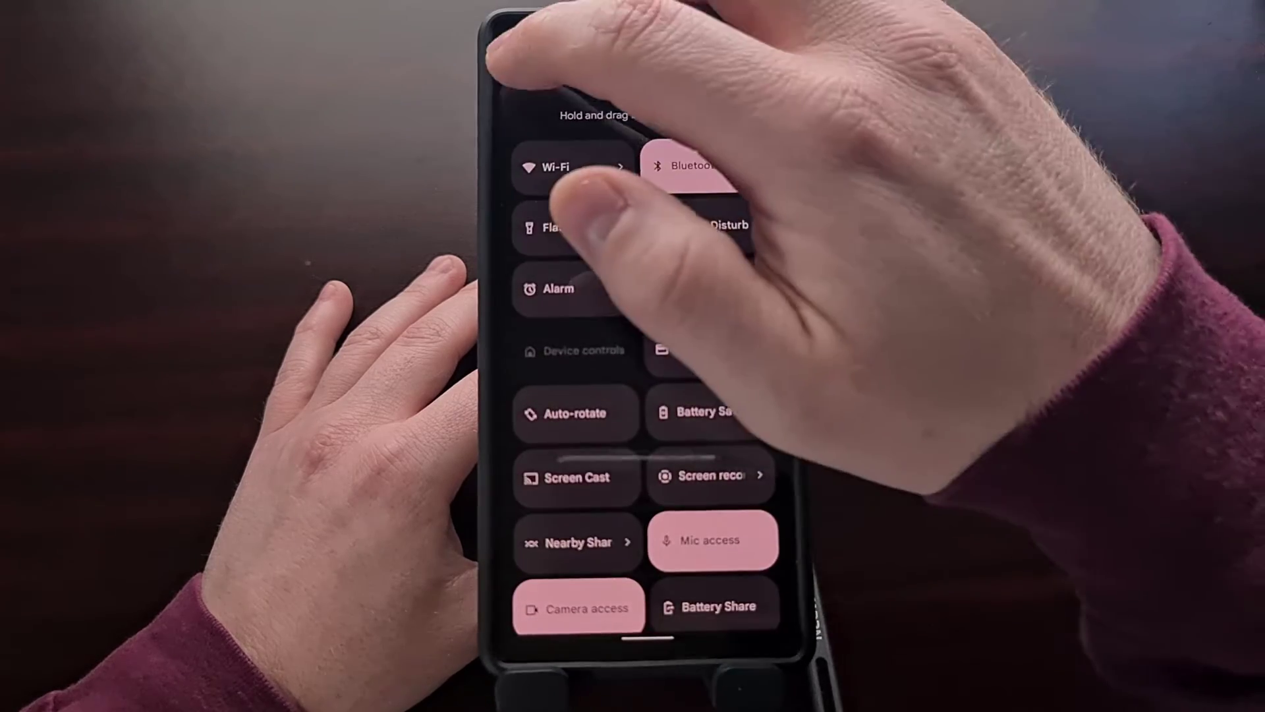
left_click(525, 76)
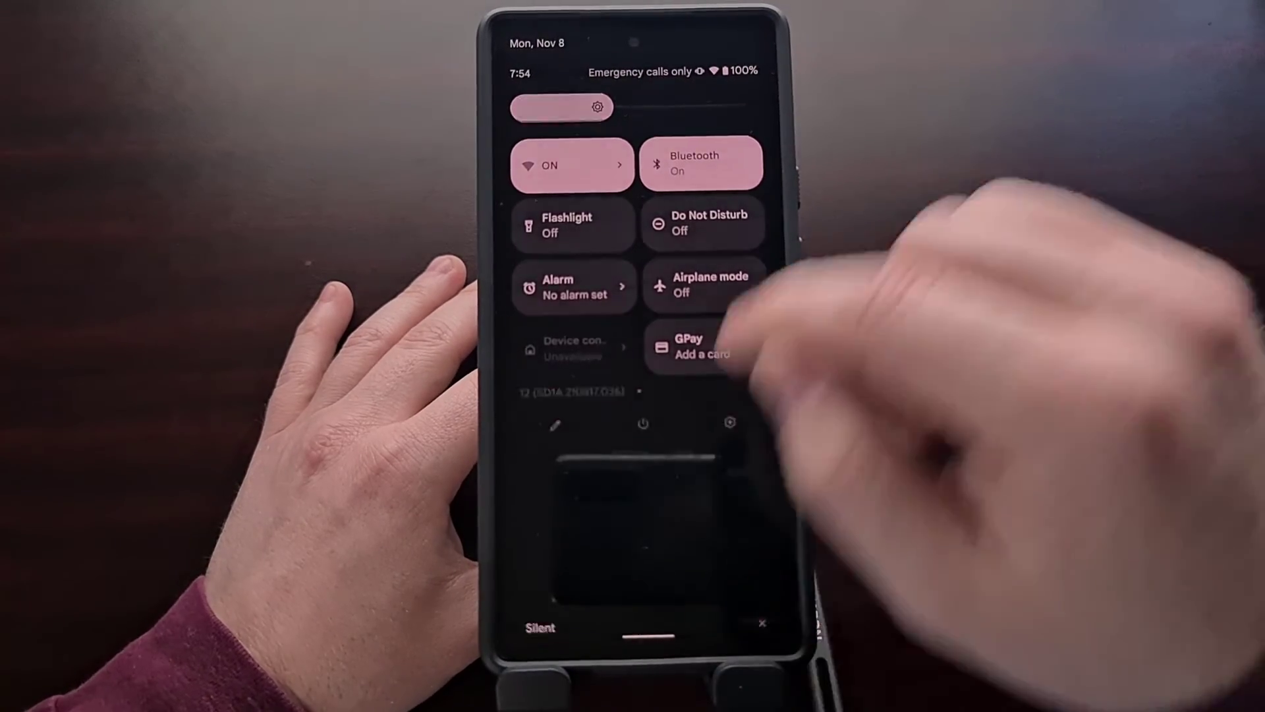
Swipe up on the expanded Quick Settings panel to shrink it to the compact tile row.
left_click_drag(720, 416, 719, 198)
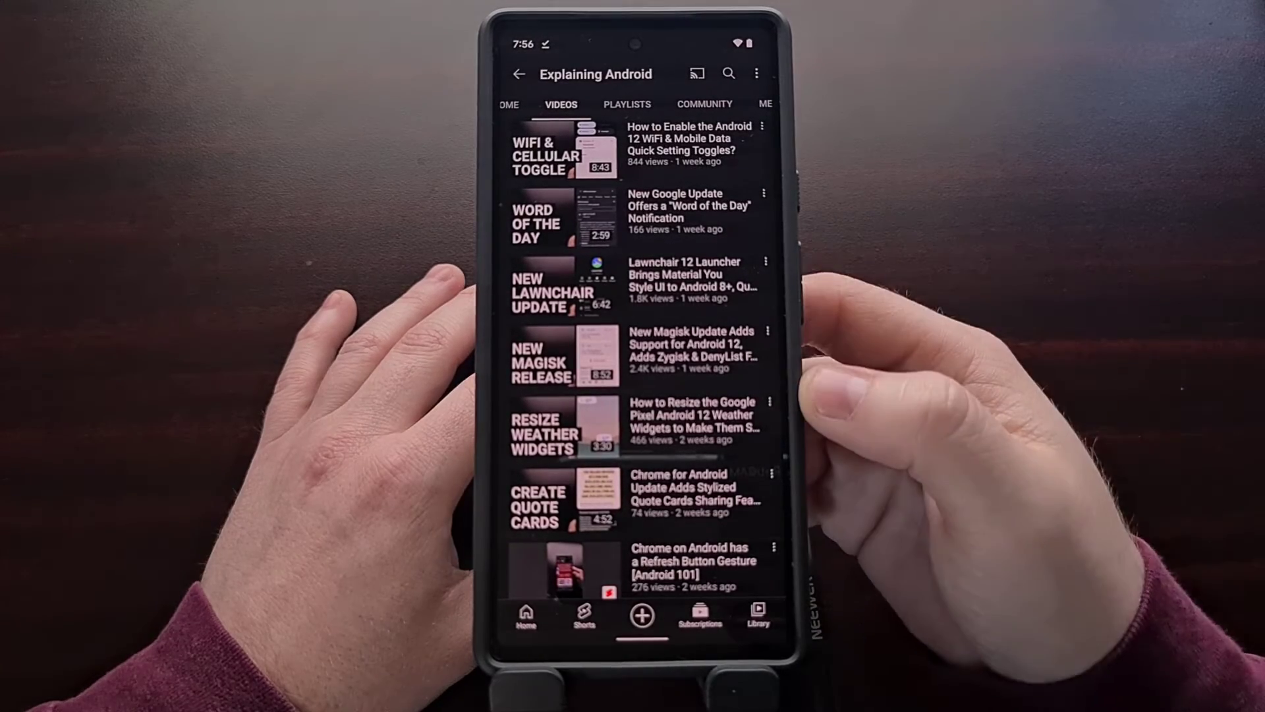
Pull down the notification shade over the Explaining Android video list in YouTube.
left_click_drag(643, 39, 643, 395)
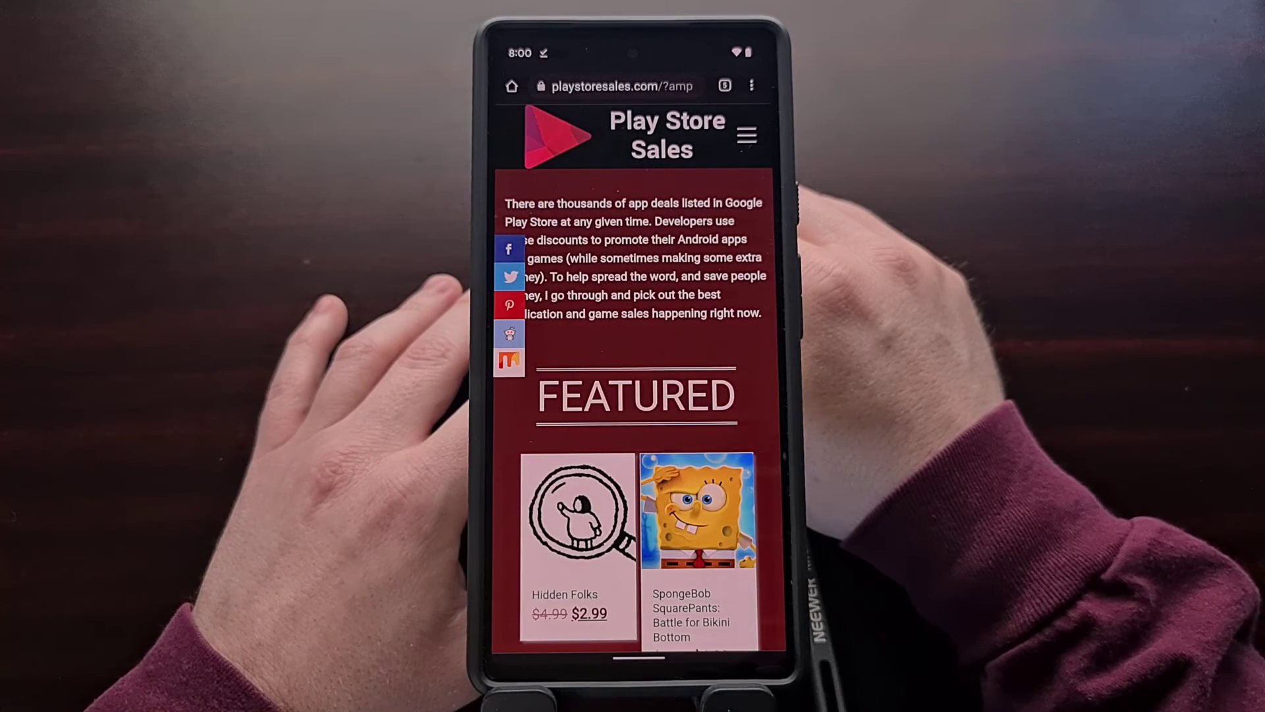
Turn Wi-Fi off with the Wi-Fi tile in the pulled-down shade.
left_click_drag(692, 49, 692, 396)
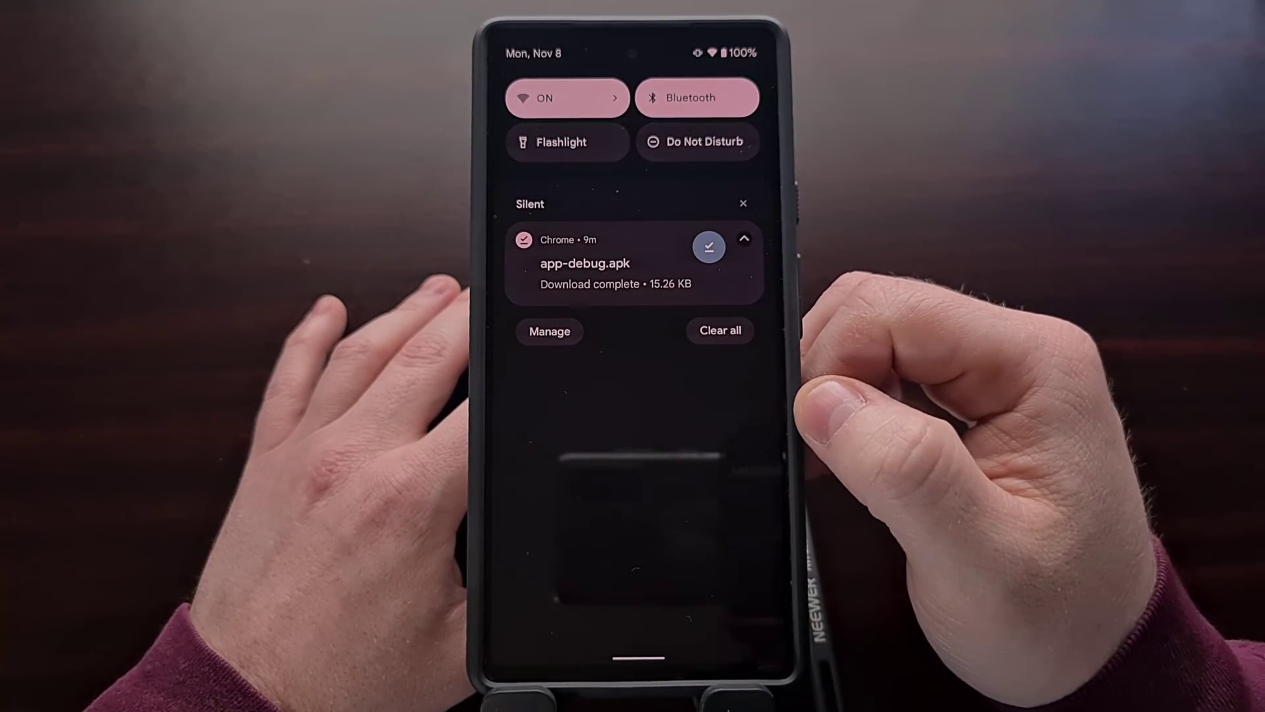
left_click(553, 98)
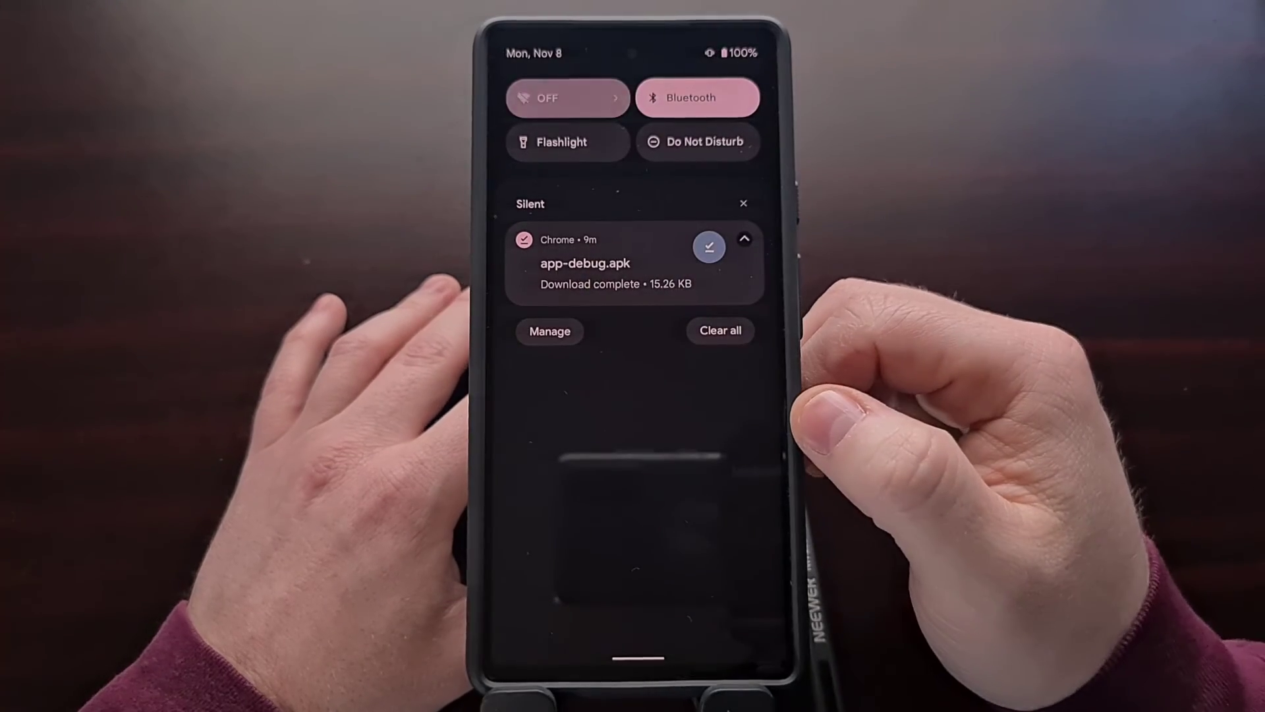